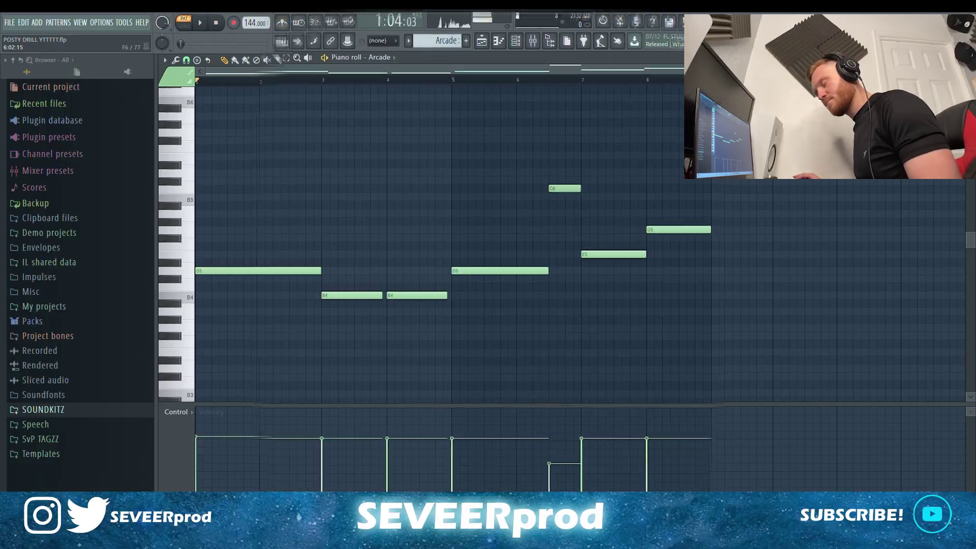
- Play back the Arcade melody
{"action": "key", "text": "space"}
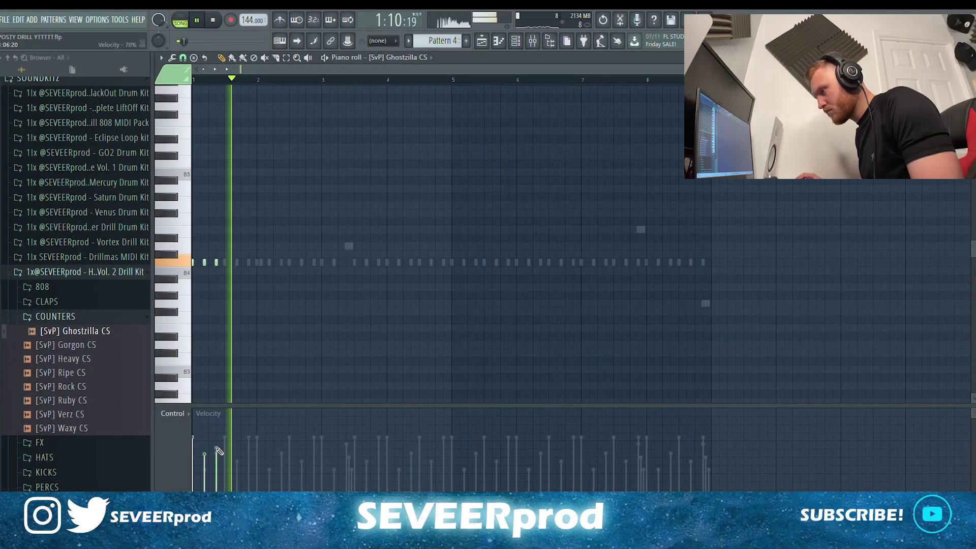
- Copy the three-hit Ghostzilla CS phrase so that it repeats at bars 3, 5 and 7
{"action": "left_click_drag", "start_coordinate": [452, 291], "coordinate": [186, 254]}
{"action": "left_click_drag", "start_coordinate": [303, 264], "coordinate": [473, 264]}
{"action": "left_click", "coordinate": [456, 298]}
- Add single Ghostzilla CS hits on D5 just before bars 3, 5, 7 and 9
{"action": "left_click", "coordinate": [443, 264]}
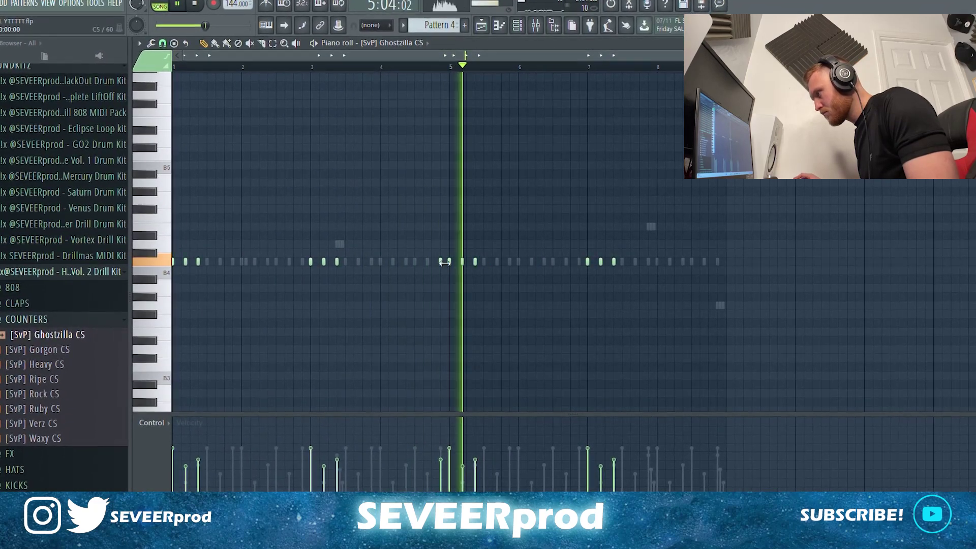
{"action": "left_click", "coordinate": [441, 244]}
{"action": "left_click", "coordinate": [407, 244]}
{"action": "left_click_drag", "start_coordinate": [407, 246], "coordinate": [300, 244]}
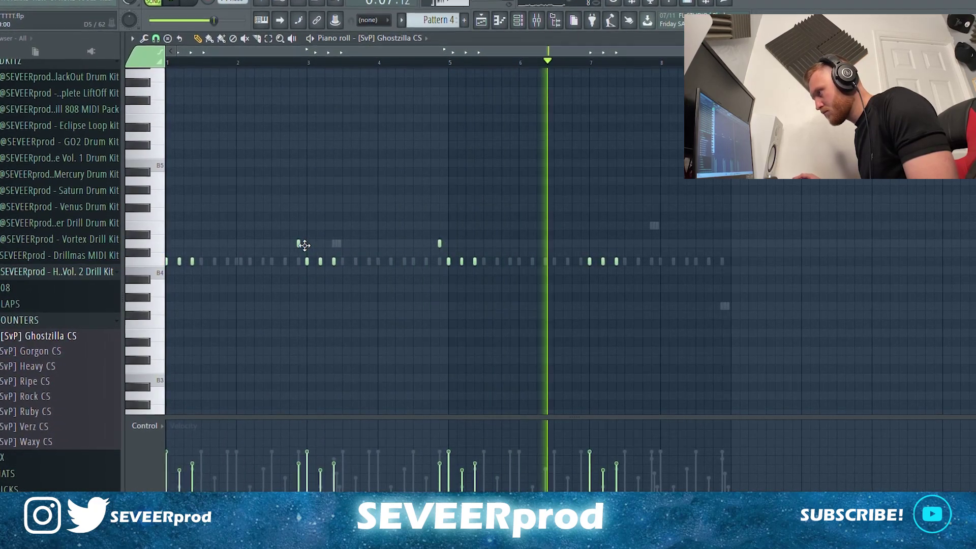
{"action": "left_click", "coordinate": [581, 244]}
{"action": "left_click", "coordinate": [725, 243]}
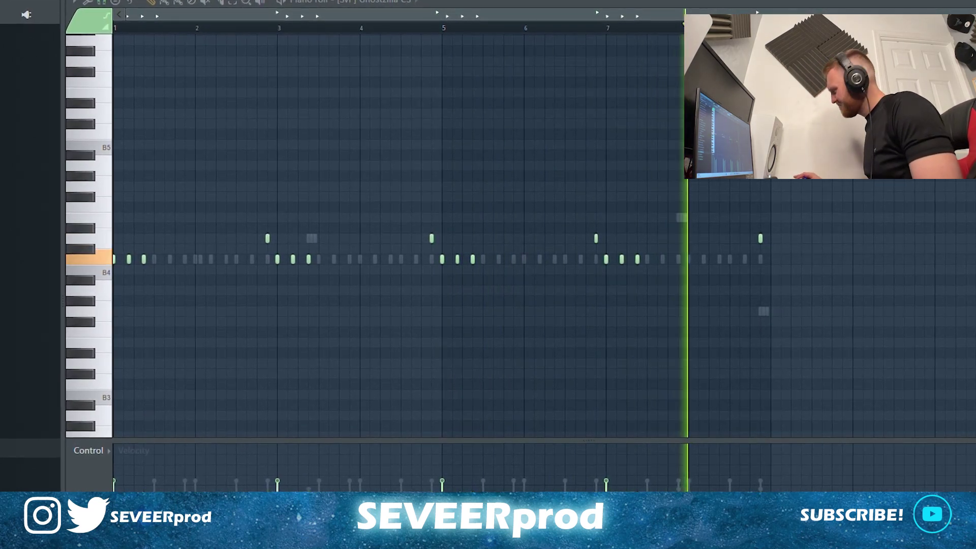
- Duplicate the three Umbro Perc notes four bars ahead, into the end of bar 5
{"action": "left_click_drag", "start_coordinate": [338, 258], "coordinate": [228, 277]}
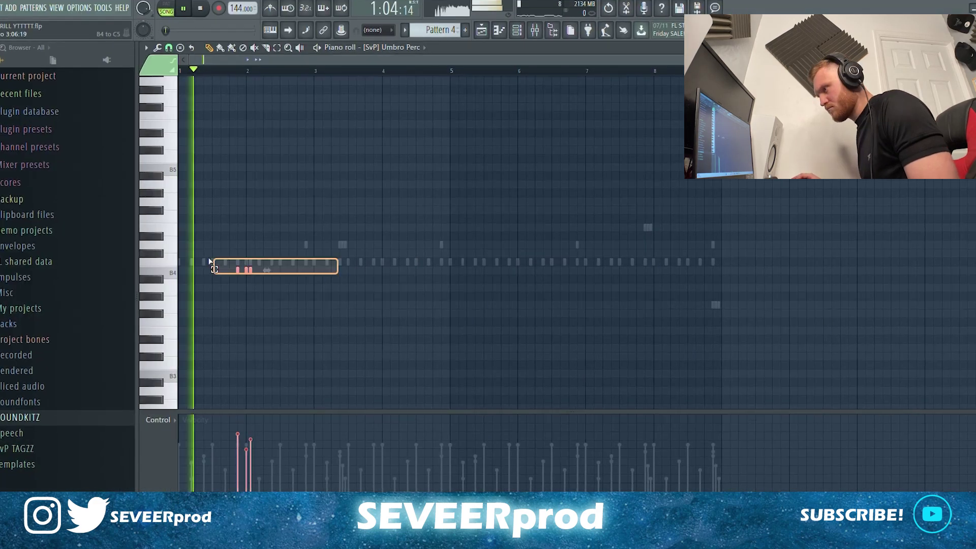
{"action": "left_click", "coordinate": [735, 270], "text": "ctrl"}
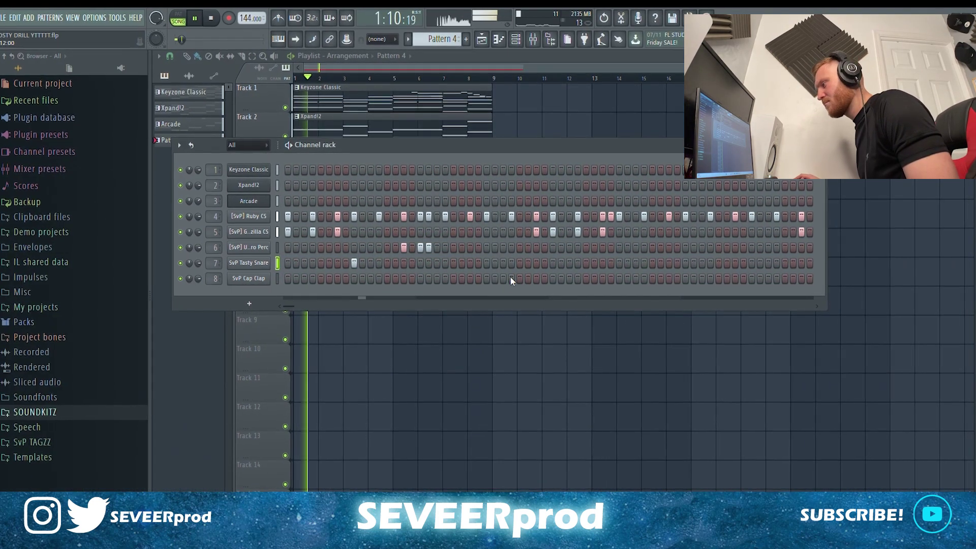
- Add a Tasty Snare hit at step 41 and Cap Clap hits at steps 29 and 61 in the channel rack
{"action": "left_click", "coordinate": [621, 263]}
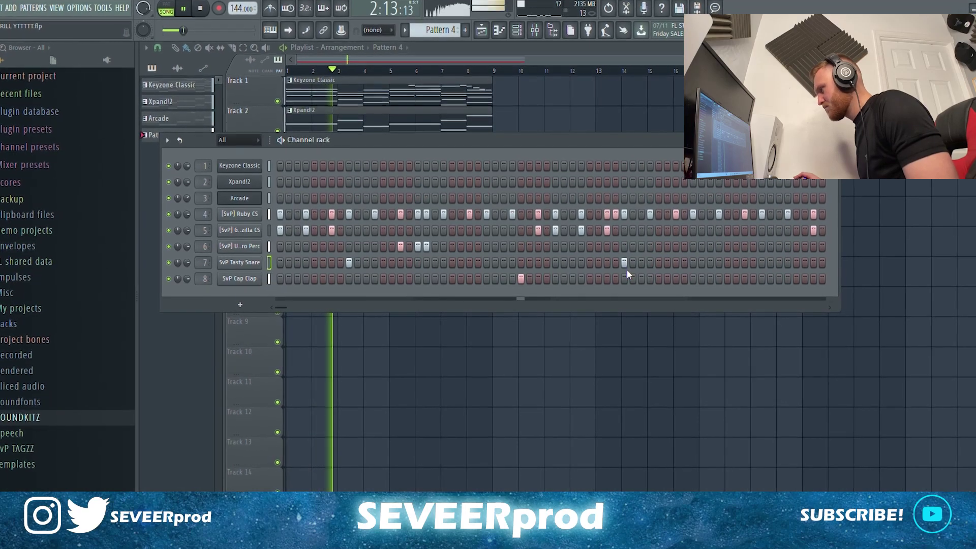
{"action": "left_click", "coordinate": [802, 279]}
- Copy the two Tasty Snare notes into bars 5 and 7, and transpose all four down to B4
{"action": "left_click", "coordinate": [264, 263]}
{"action": "key", "text": "F7"}
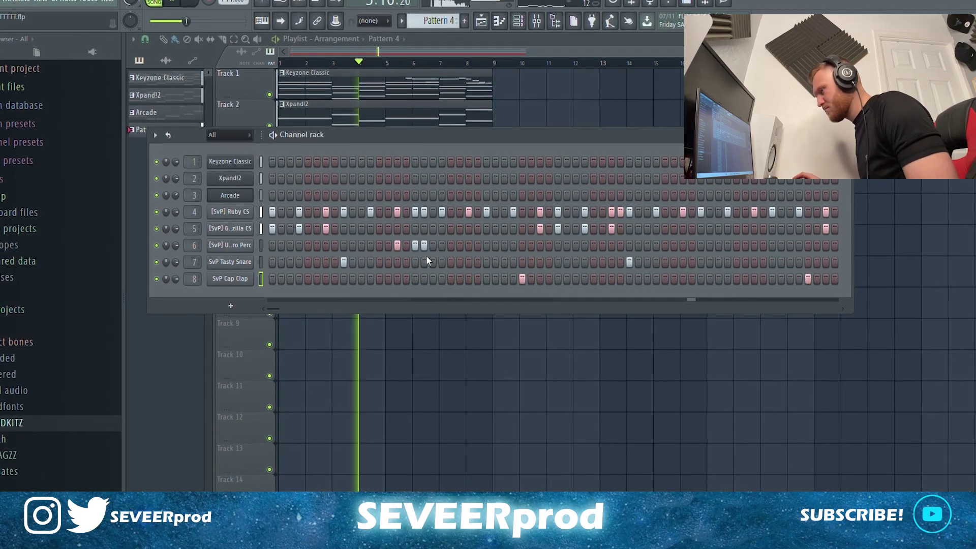
{"action": "left_click_drag", "start_coordinate": [373, 433], "coordinate": [192, 433]}
{"action": "key", "text": "ctrl+a"}
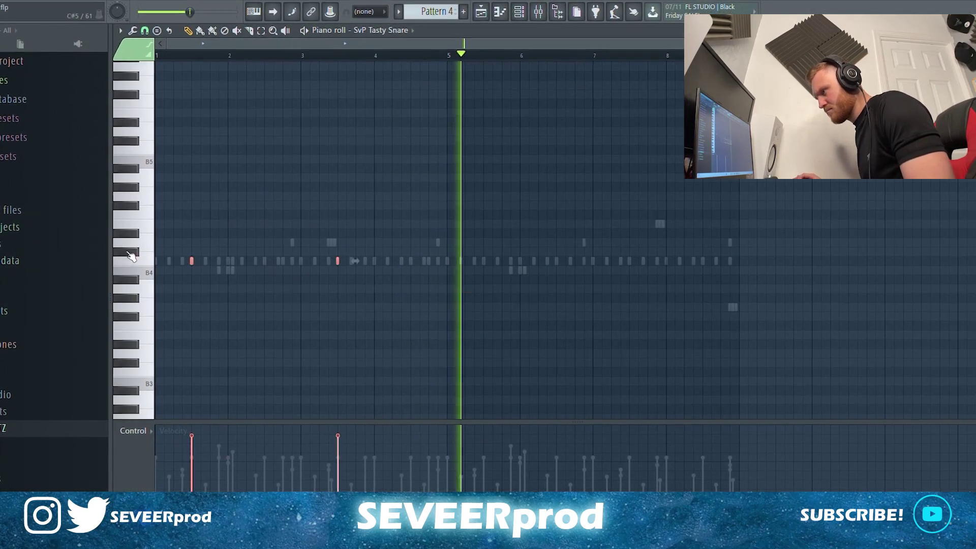
{"action": "left_click_drag", "start_coordinate": [197, 262], "coordinate": [492, 270], "text": "shift"}
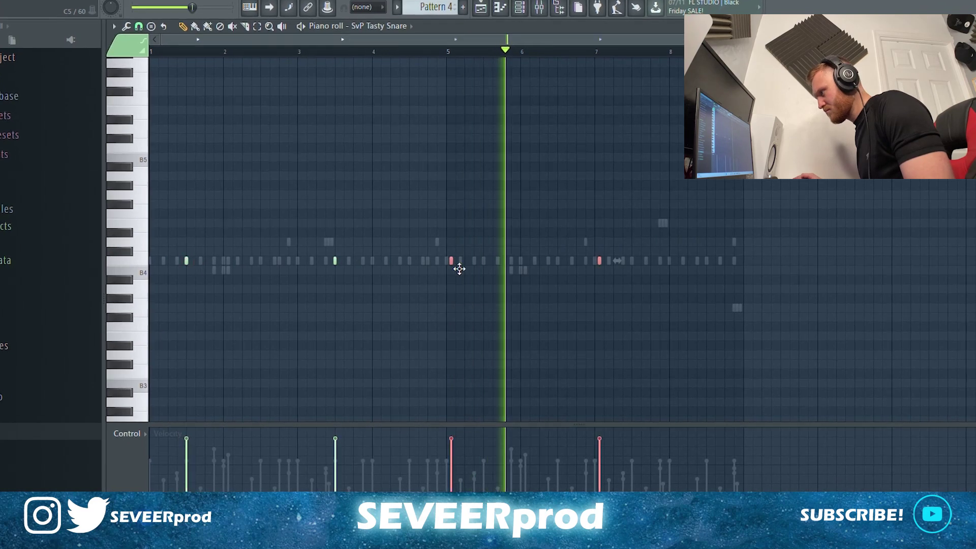
{"action": "key", "text": "ctrl+a"}
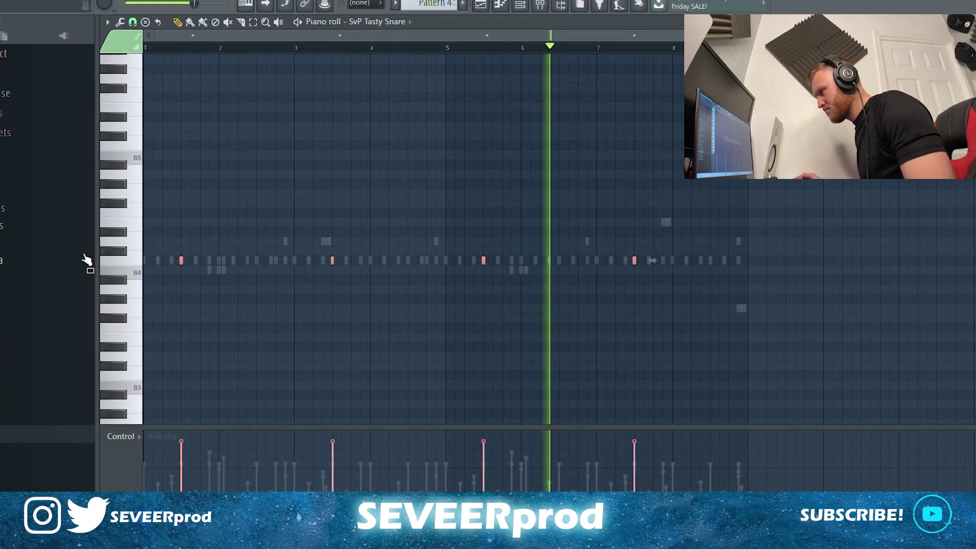
{"action": "left_click_drag", "start_coordinate": [193, 266], "coordinate": [194, 278]}
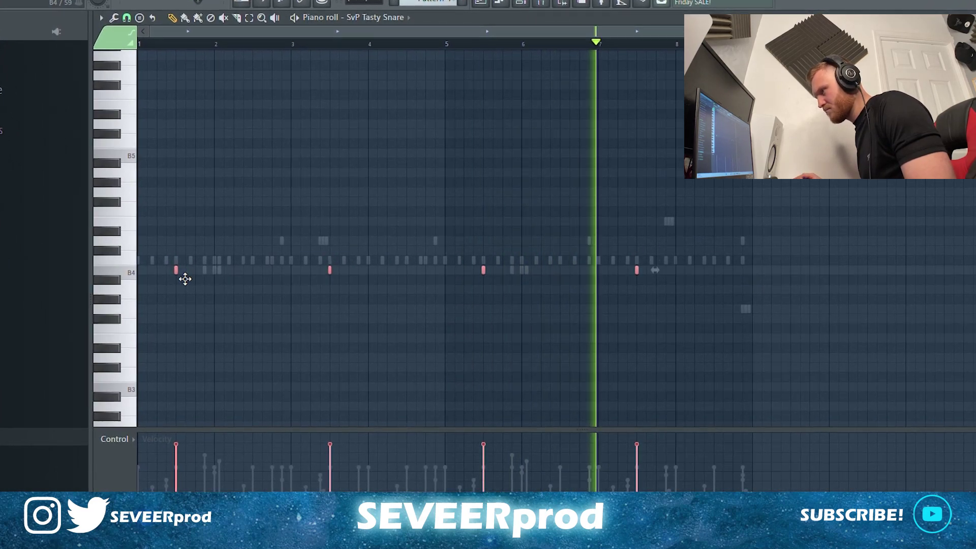
{"action": "key", "text": "ctrl+d"}
- Copy the two Cap Clap notes into bars 6 and 8, removing the stray note below the bar 6 hit
{"action": "left_click", "coordinate": [400, 17]}
{"action": "left_click", "coordinate": [388, 120]}
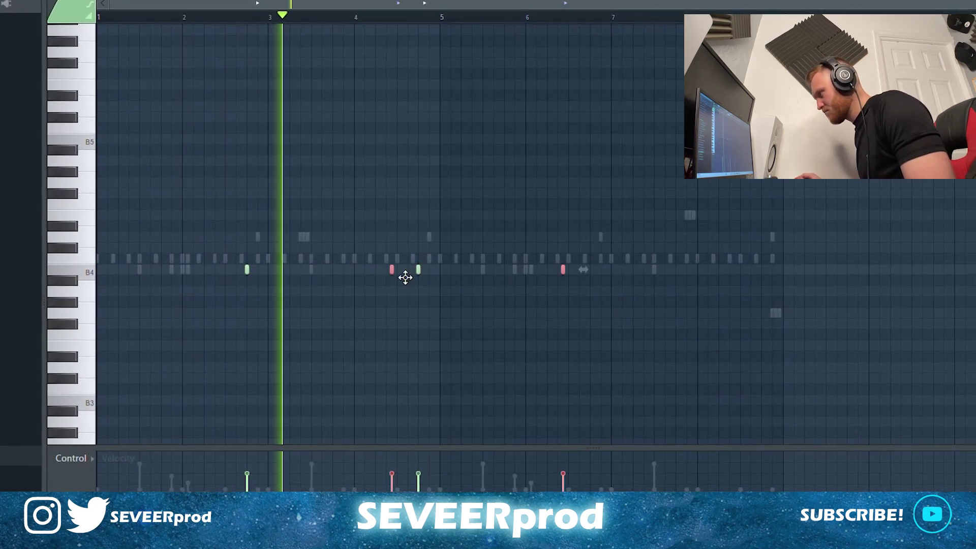
{"action": "left_click_drag", "start_coordinate": [405, 277], "coordinate": [604, 286]}
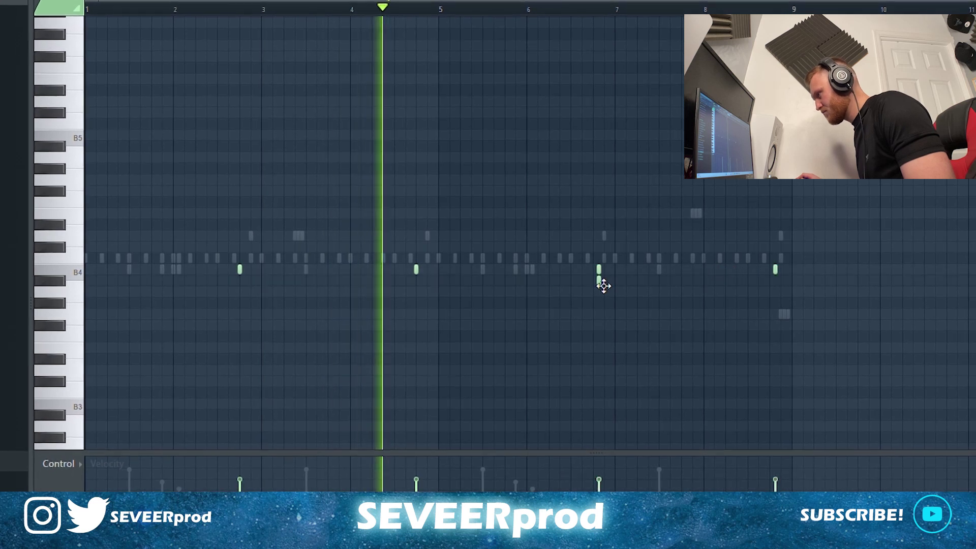
{"action": "right_click", "coordinate": [599, 281]}
- Adjust the timing of the copied Cap Clap notes, moving the last one in bar 8 slightly later
{"action": "left_click_drag", "start_coordinate": [793, 277], "coordinate": [599, 270]}
{"action": "left_click", "coordinate": [635, 272], "text": "ctrl"}
{"action": "left_click_drag", "start_coordinate": [780, 270], "coordinate": [791, 270]}
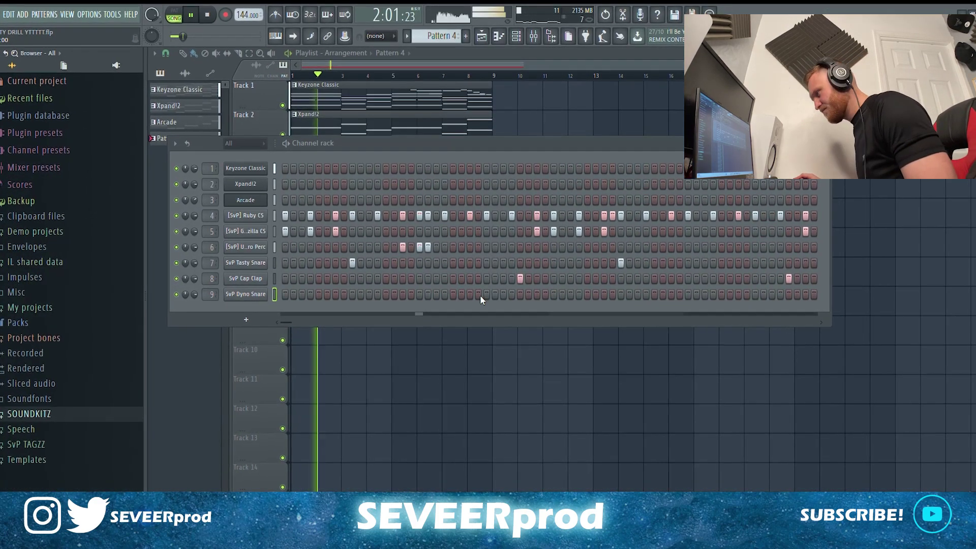
- Add three Dyno Snare hits in the channel rack, the first at step 23, and open that channel in the piano roll
{"action": "left_click", "coordinate": [470, 294]}
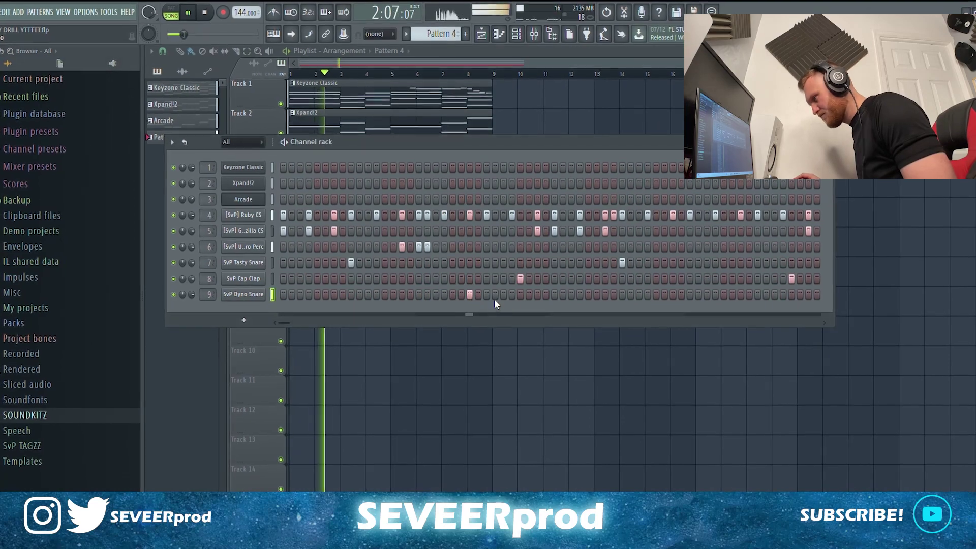
{"action": "left_click", "coordinate": [678, 295]}
{"action": "left_click", "coordinate": [713, 296]}
{"action": "right_click", "coordinate": [232, 296]}
{"action": "left_click", "coordinate": [249, 304]}
{"action": "left_click_drag", "start_coordinate": [549, 318], "coordinate": [552, 272]}
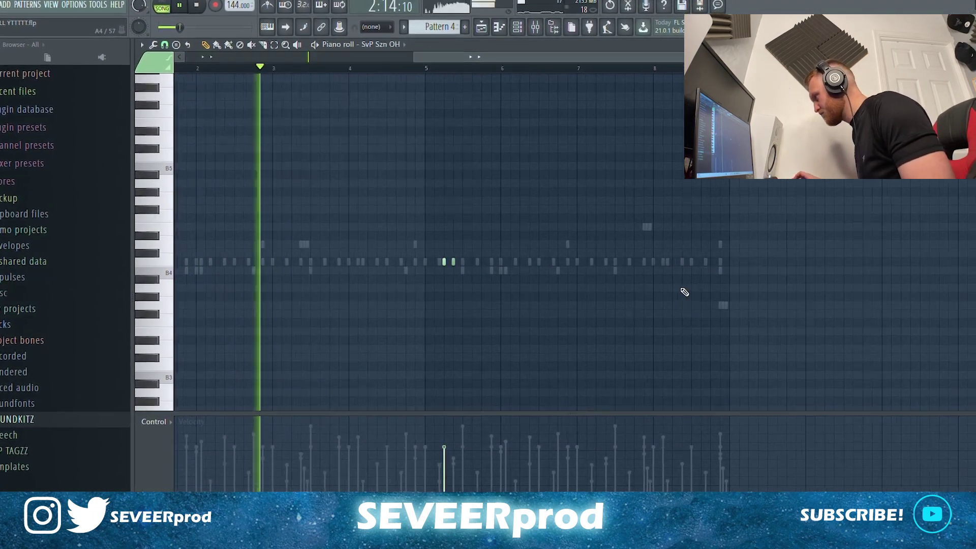
- Add one-beat Szn OH notes on C5 and F#4 halfway through bar 8
{"action": "scroll", "coordinate": [682, 290], "scroll_direction": "up", "scroll_amount": 3, "text": "ctrl"}
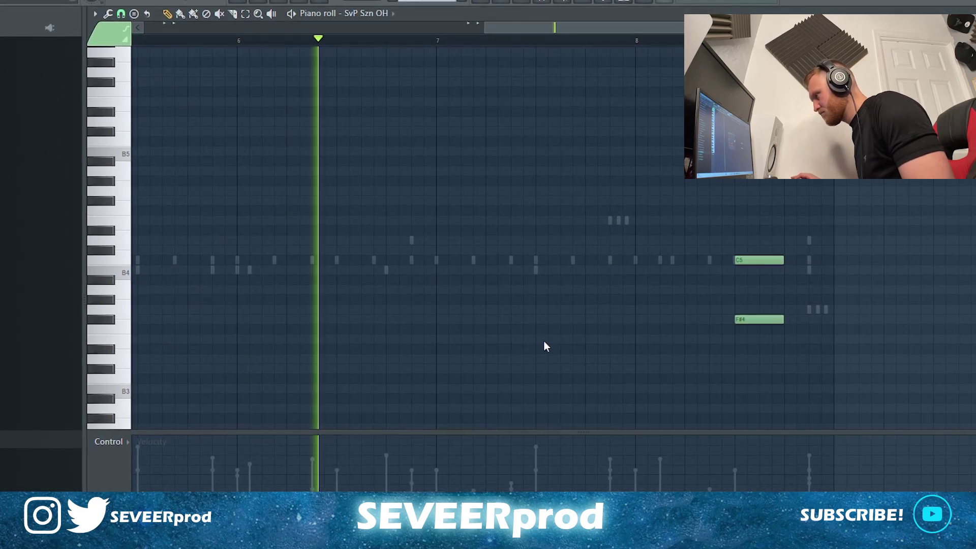
{"action": "scroll", "coordinate": [762, 460], "scroll_direction": "down", "scroll_amount": 5, "text": "ctrl"}
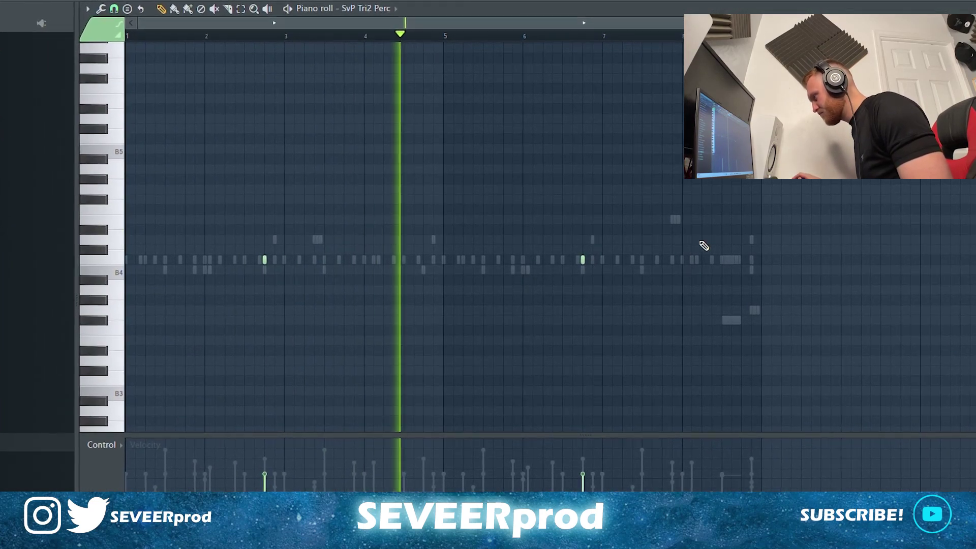
- Add a run of three short Tri2 Perc notes on E5 in bar 8
{"action": "left_click", "coordinate": [708, 218]}
{"action": "left_click", "coordinate": [718, 217]}
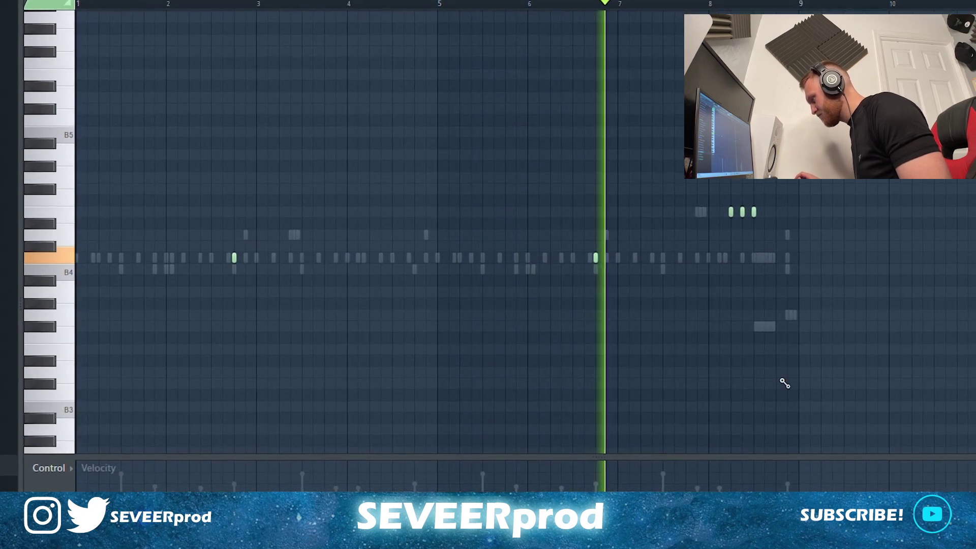
- Duplicate the three Stomp2 Perc notes from bar 1 on C5 so that they start at bar 5
{"action": "scroll", "coordinate": [789, 264], "scroll_direction": "up", "scroll_amount": 3, "text": "ctrl"}
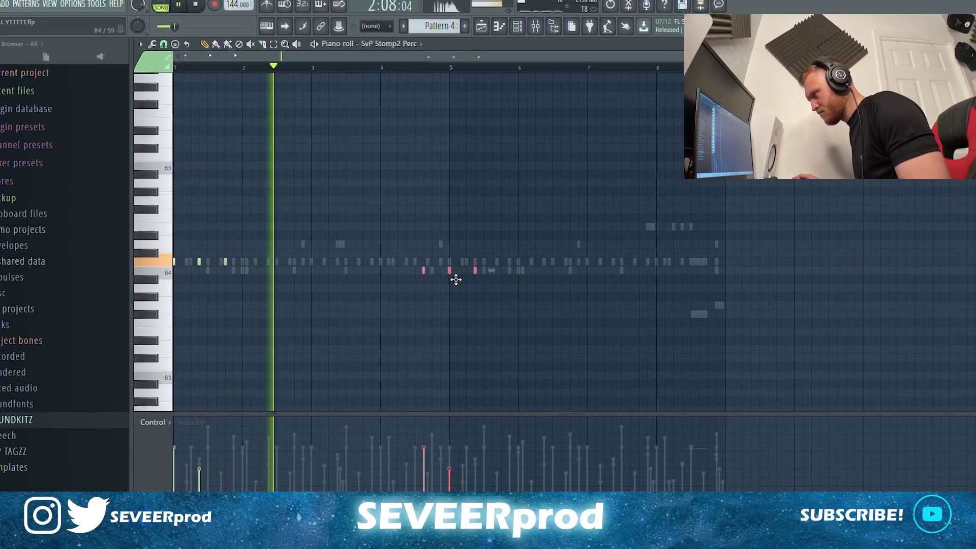
{"action": "left_click_drag", "start_coordinate": [456, 279], "coordinate": [483, 266]}
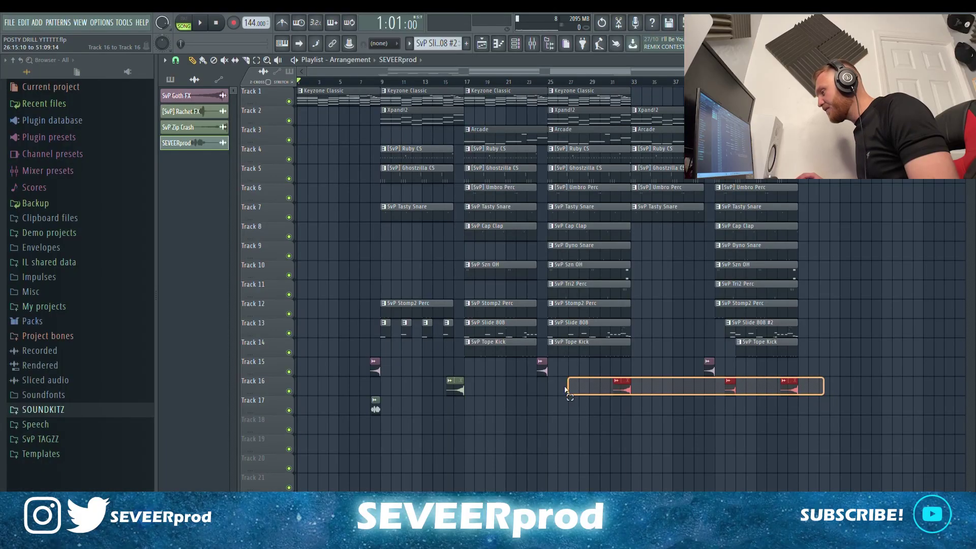
- Select the FX clips on Track 16 of the playlist and the SEVEERprod tag clip on Track 17
{"action": "left_click_drag", "start_coordinate": [566, 389], "coordinate": [375, 401]}
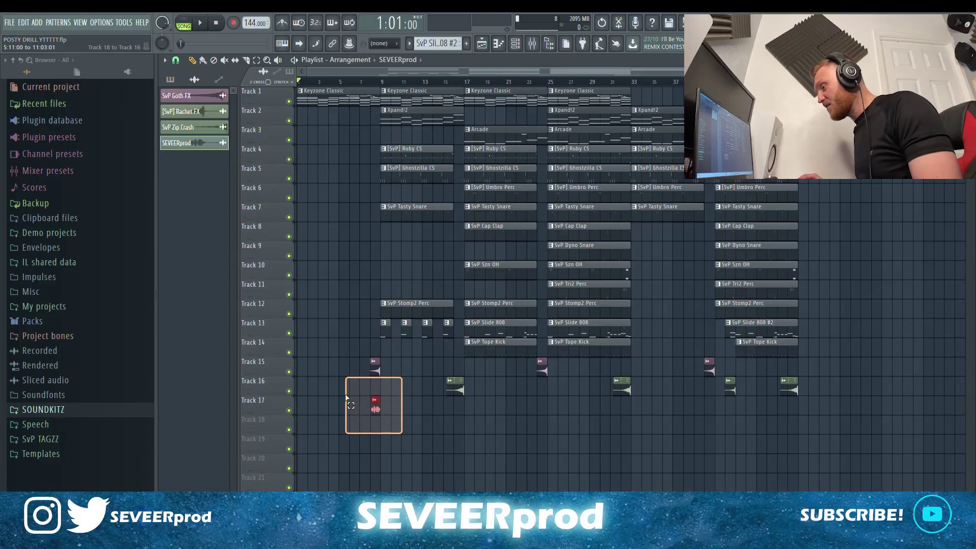
{"action": "left_click_drag", "start_coordinate": [346, 396], "coordinate": [346, 397]}
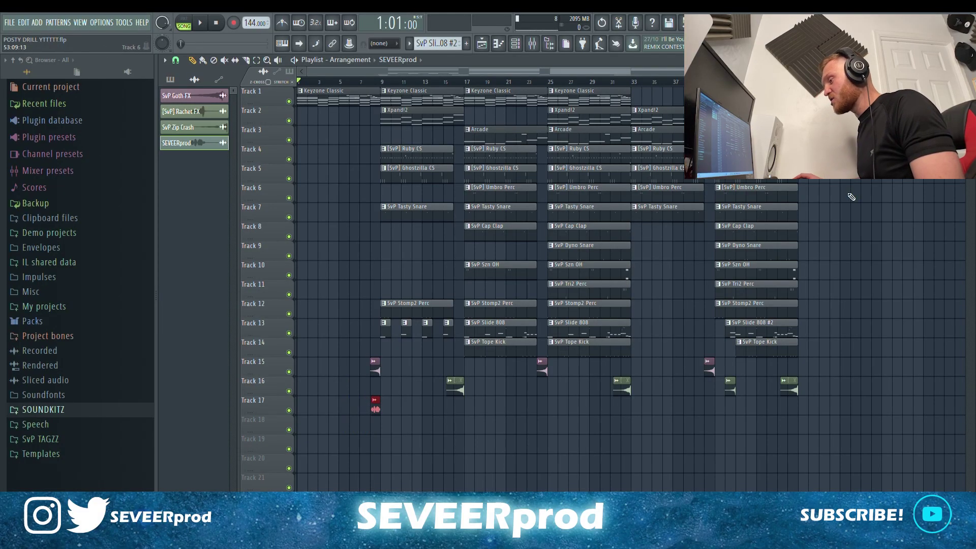